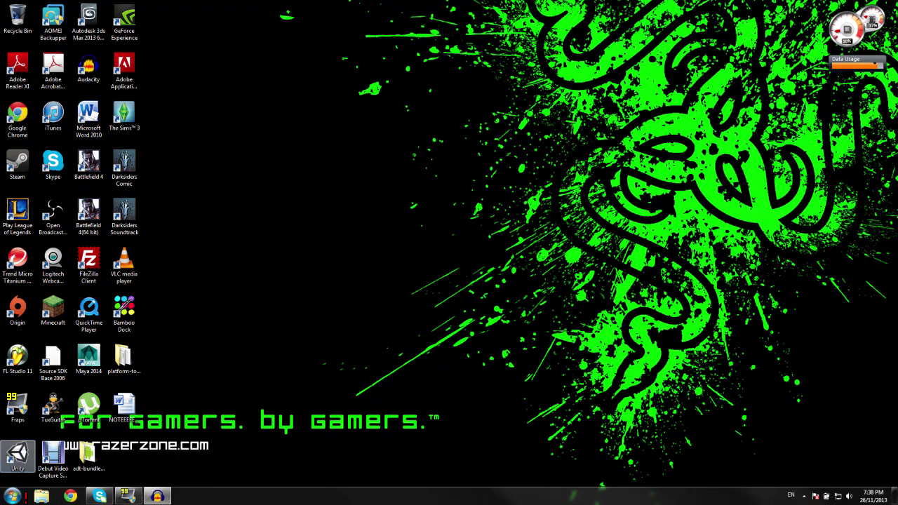
# Launch After Effects CS6 from the Start menu's Adobe Master Collection CS6 folder.
pyautogui.click(9, 497)
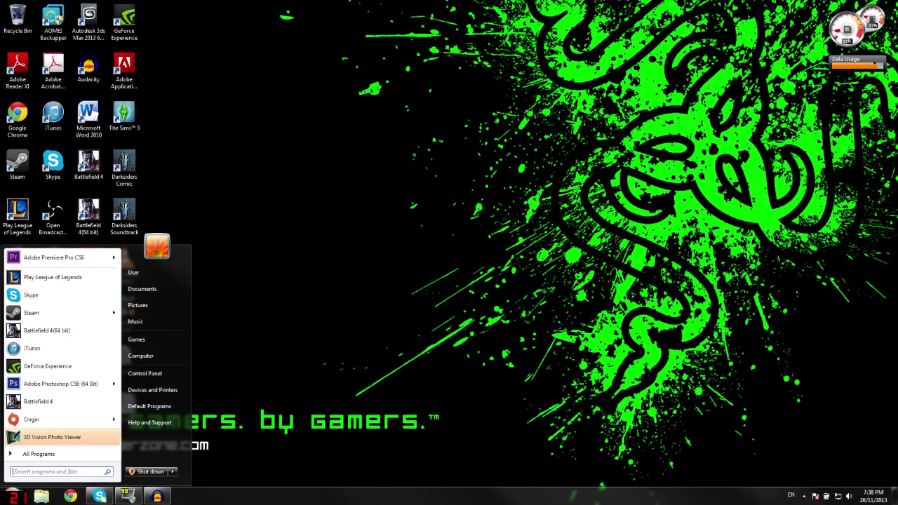
pyautogui.click(56, 456)
pyautogui.click(66, 327)
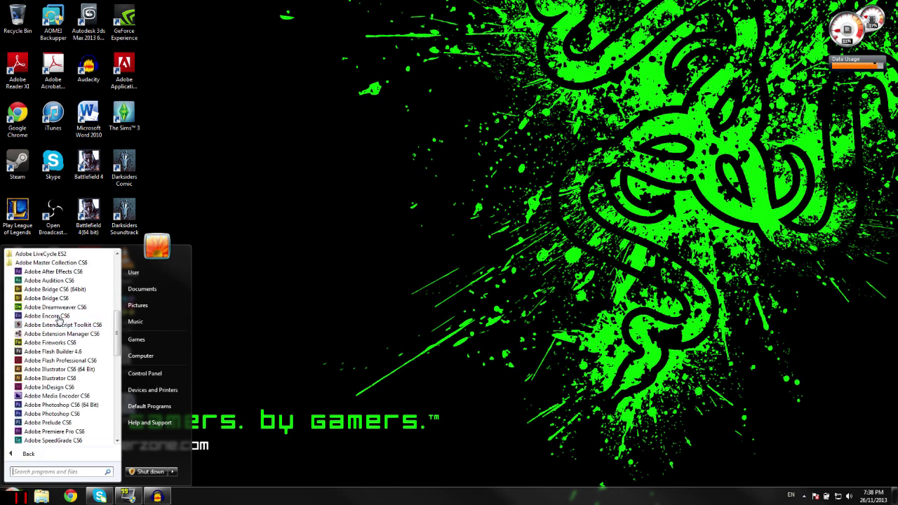
pyautogui.click(38, 273)
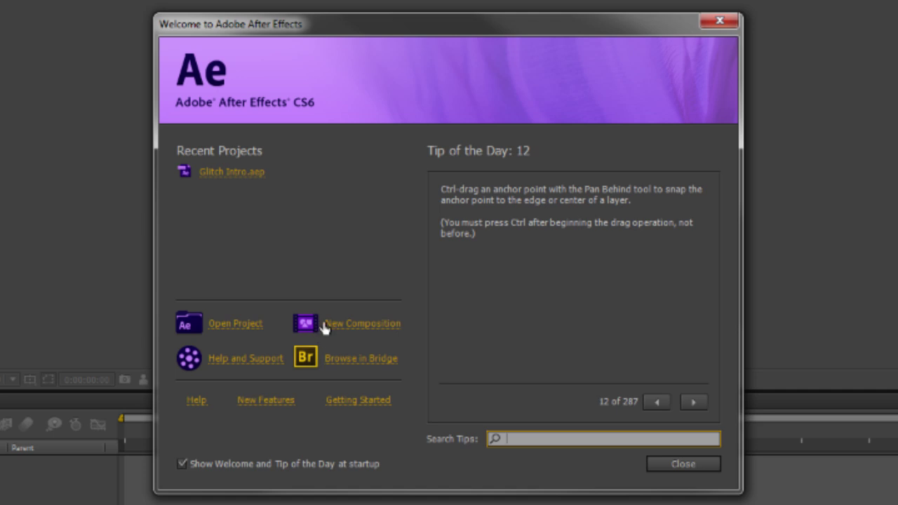
# Create Comp 1 with the Custom preset: 1920×1080, 23.976 fps, 0:00:10:15 long.
pyautogui.click(337, 327)
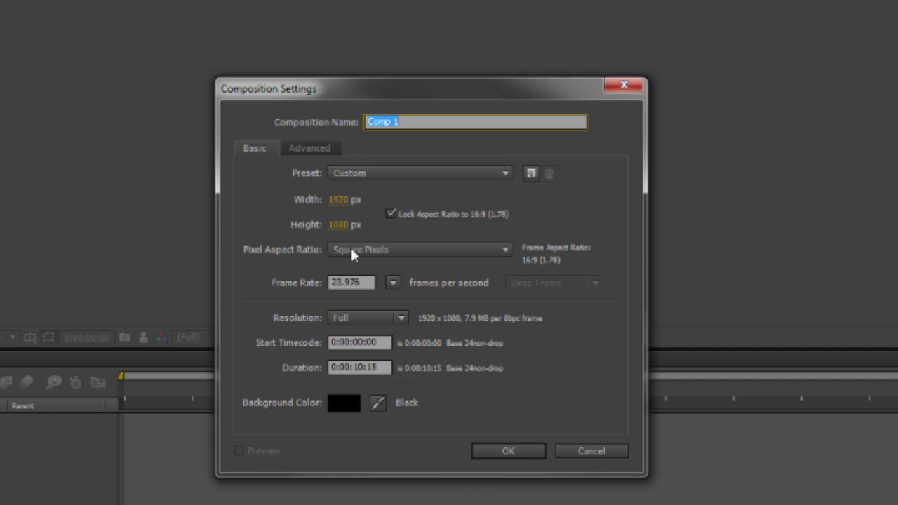
pyautogui.click(359, 174)
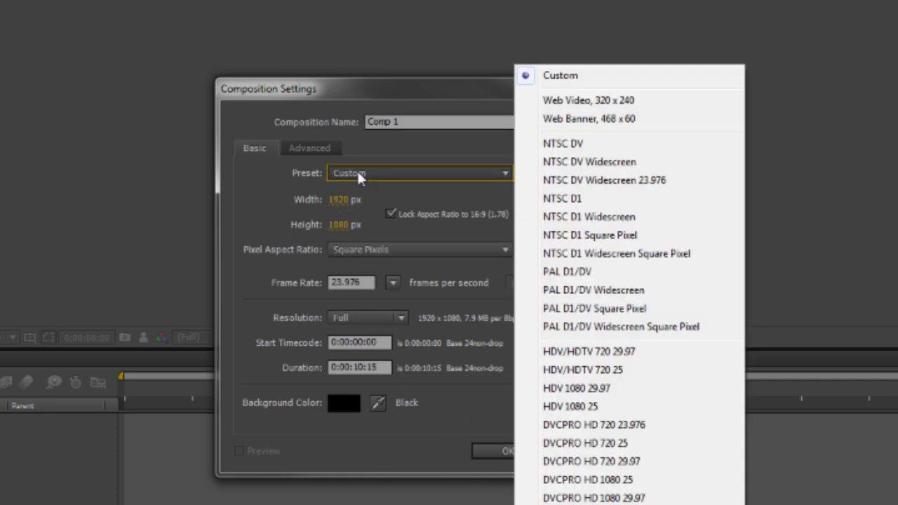
pyautogui.click(294, 180)
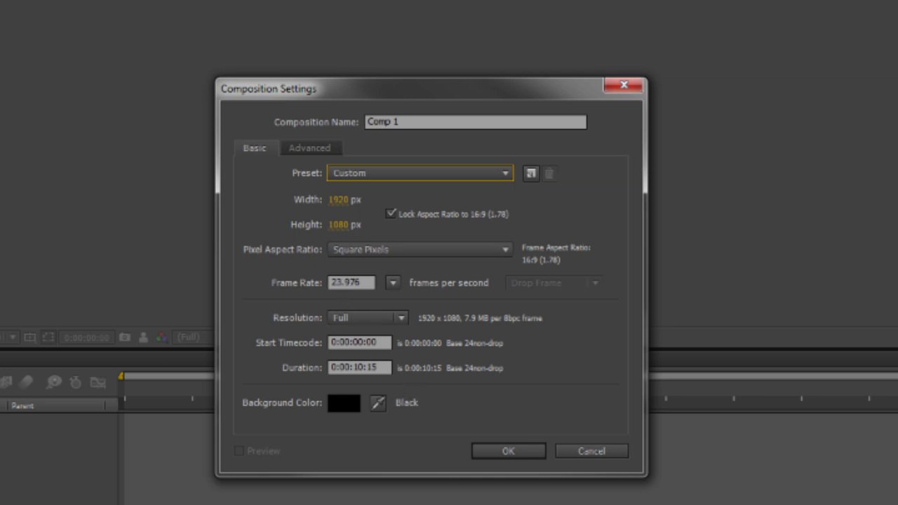
pyautogui.click(501, 453)
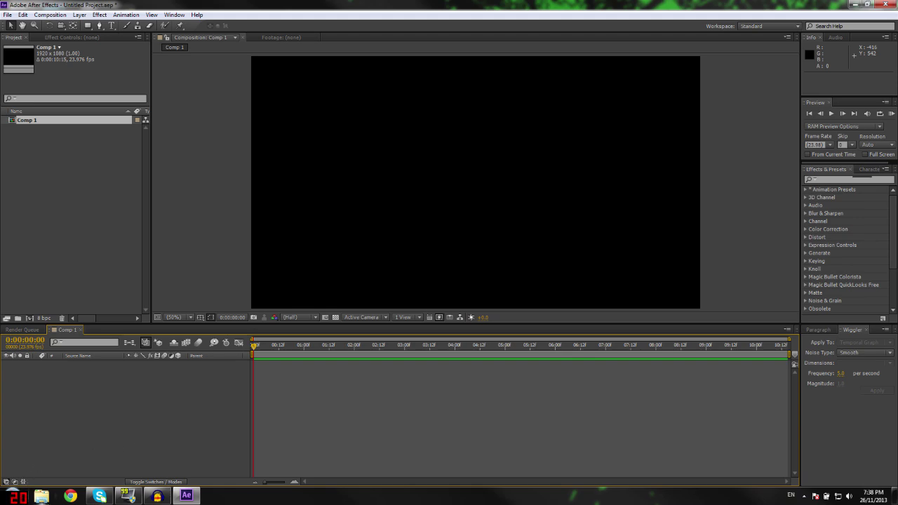
pyautogui.click(42, 496)
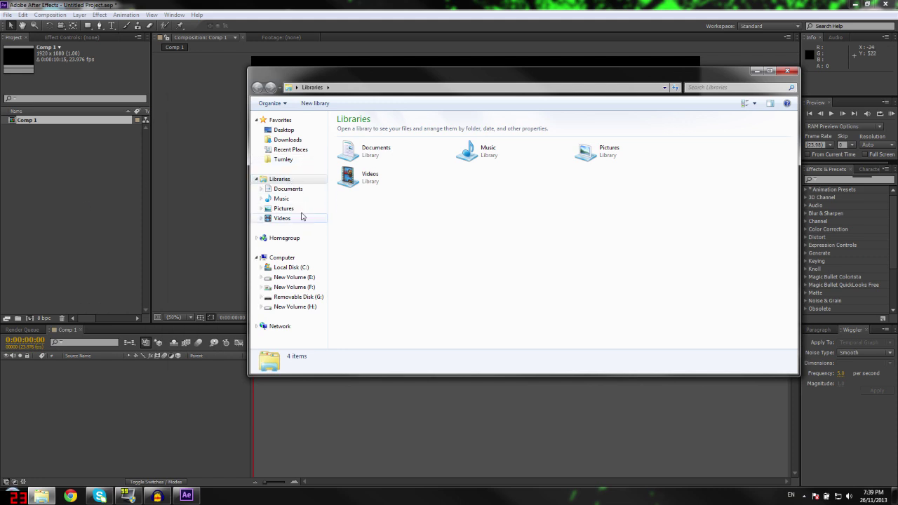
# Drag MVI_0473.MOV from My Videos > Tutorial Stuff into the After Effects Project panel.
pyautogui.click(284, 159)
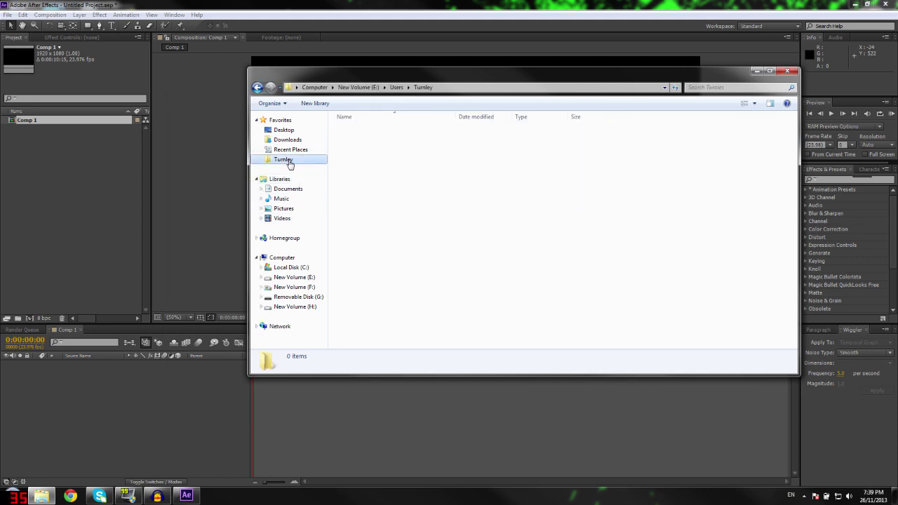
pyautogui.doubleClick(395, 197)
pyautogui.doubleClick(446, 160)
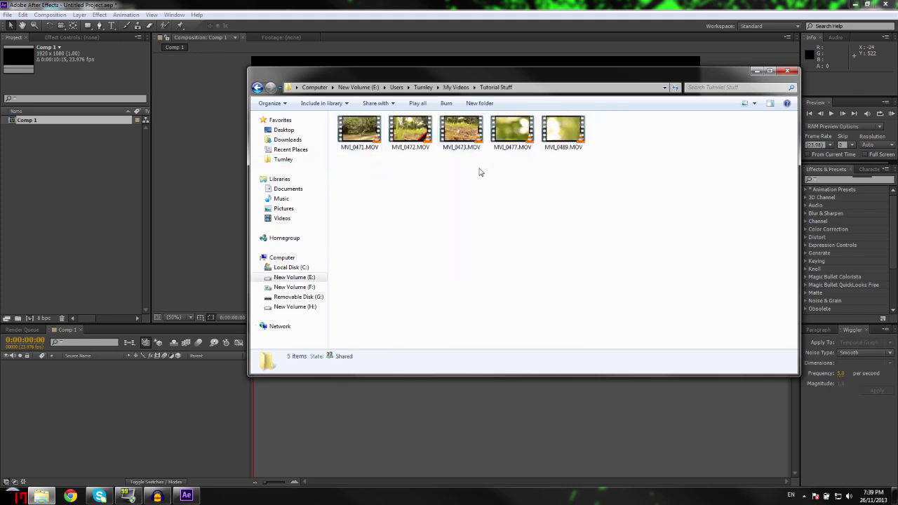
pyautogui.click(455, 143)
pyautogui.moveTo(454, 143); pyautogui.dragTo(111, 214)
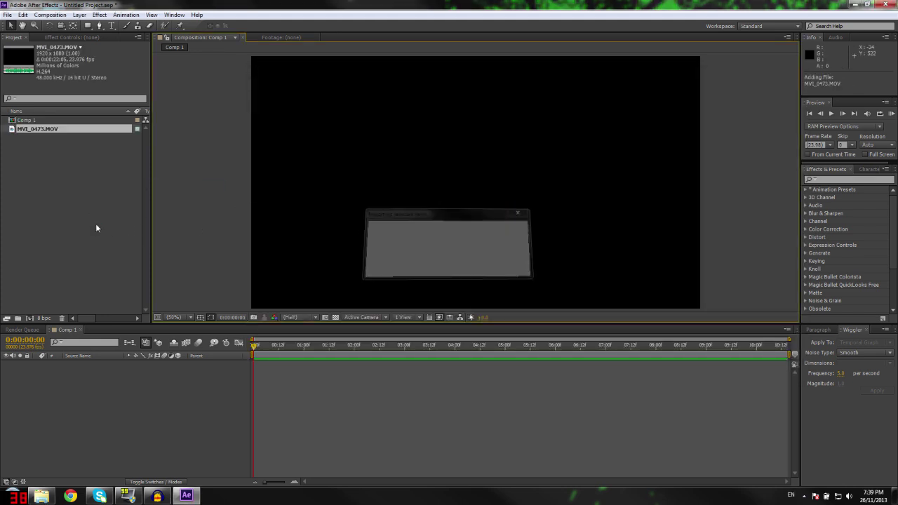
# Add MVI_0473.MOV to the Comp 1 timeline and shift the layer about 1:05 earlier.
pyautogui.moveTo(37, 131); pyautogui.dragTo(113, 406)
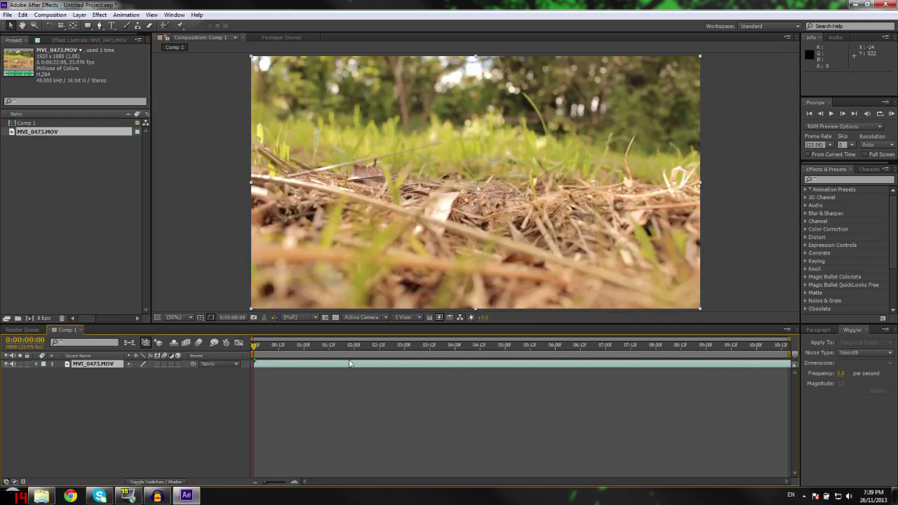
pyautogui.moveTo(292, 349); pyautogui.dragTo(626, 349)
pyautogui.press('Home')
pyautogui.moveTo(444, 365); pyautogui.dragTo(589, 347)
# Scrub the shifted clip from 0:00:08:15 and 0:00:10:08 back to its first frame, then bring up Wiggler.
pyautogui.click(688, 349)
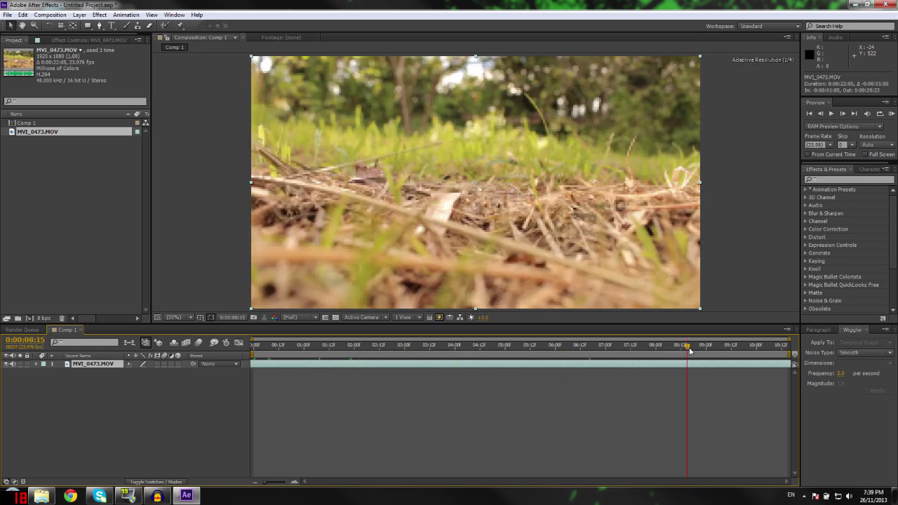
pyautogui.click(775, 345)
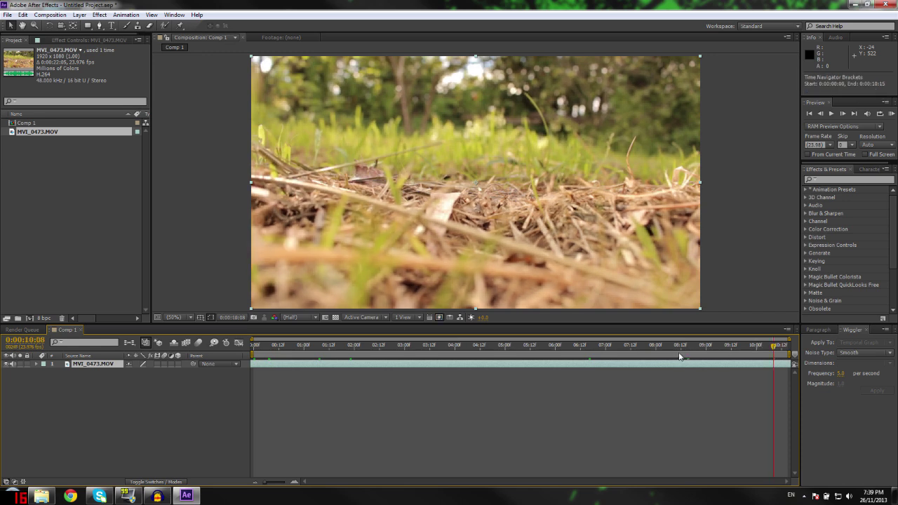
pyautogui.moveTo(680, 349); pyautogui.dragTo(237, 368)
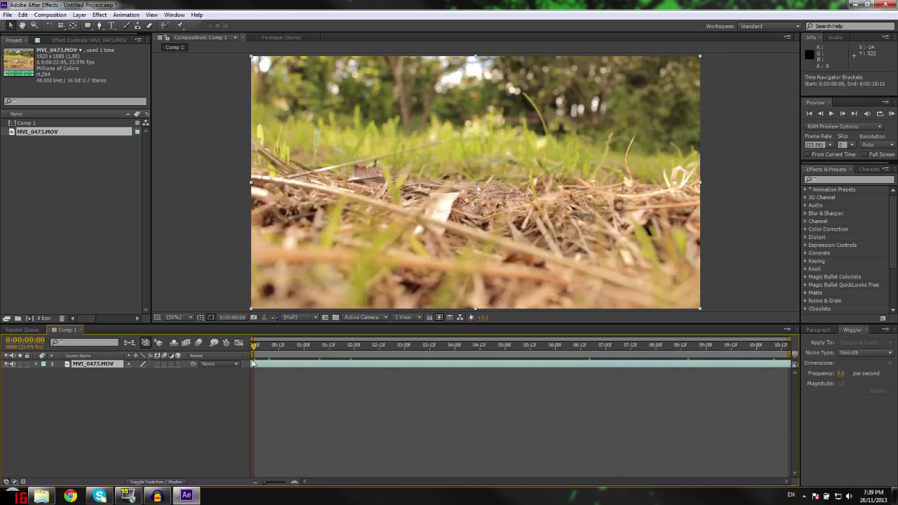
pyautogui.moveTo(854, 331)
pyautogui.mouseDown()
pyautogui.moveTo(651, 279)
pyautogui.moveTo(870, 346)
pyautogui.moveTo(862, 333)
pyautogui.mouseUp()
pyautogui.click(862, 332)
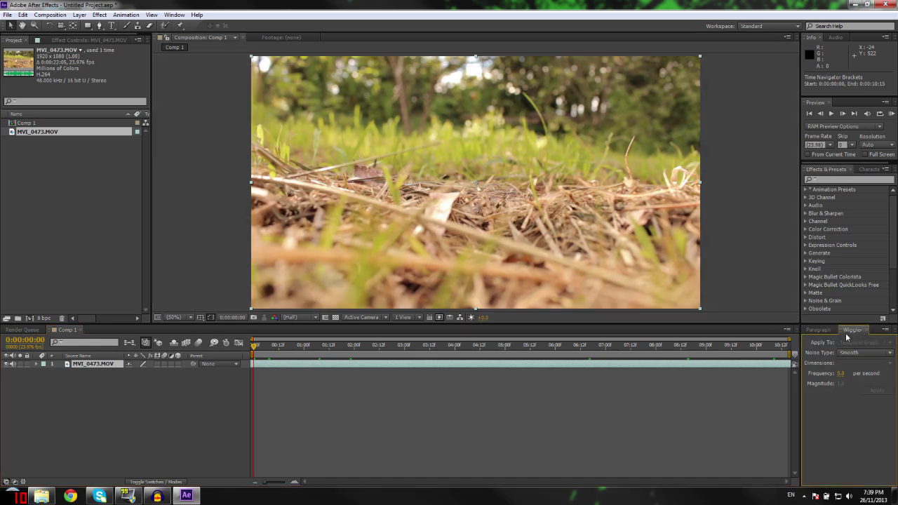
pyautogui.click(174, 14)
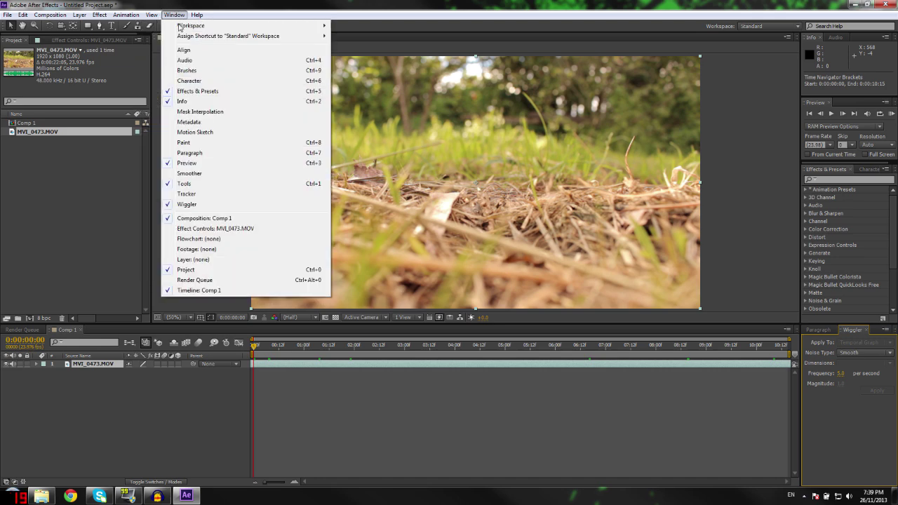
pyautogui.click(215, 205)
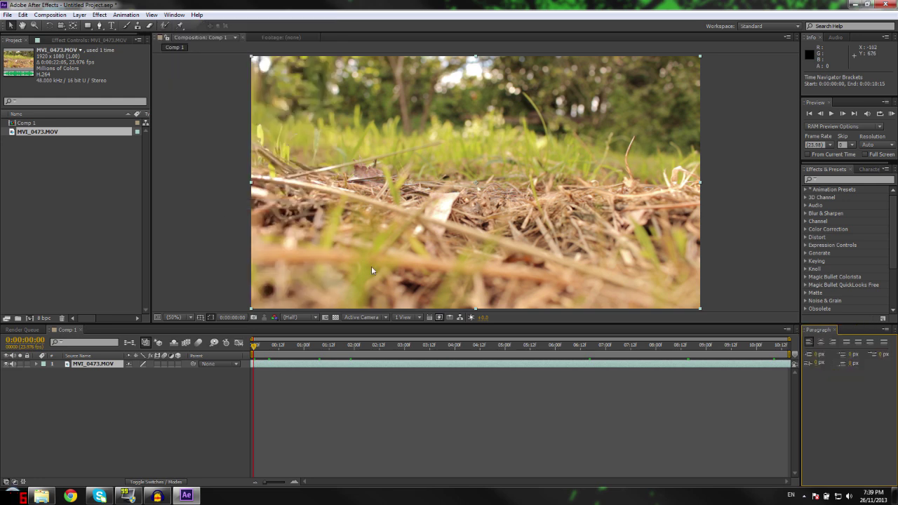
pyautogui.click(176, 15)
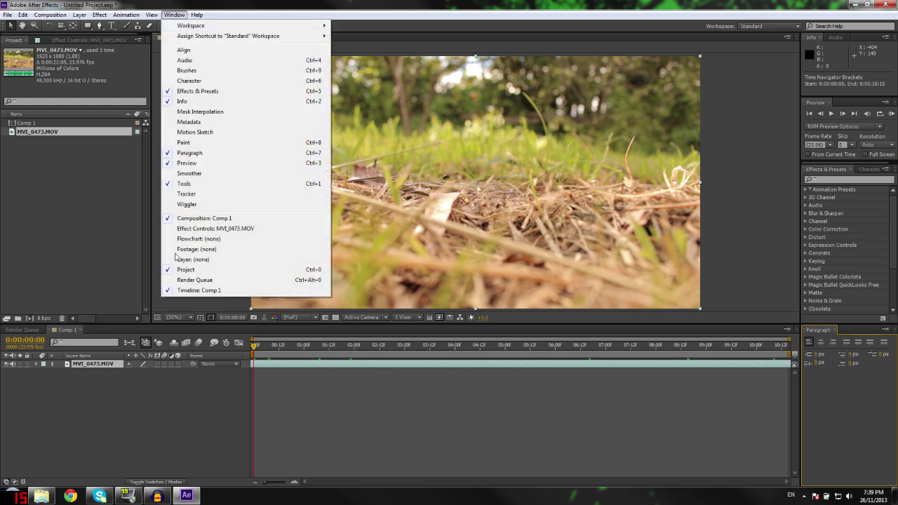
pyautogui.click(199, 205)
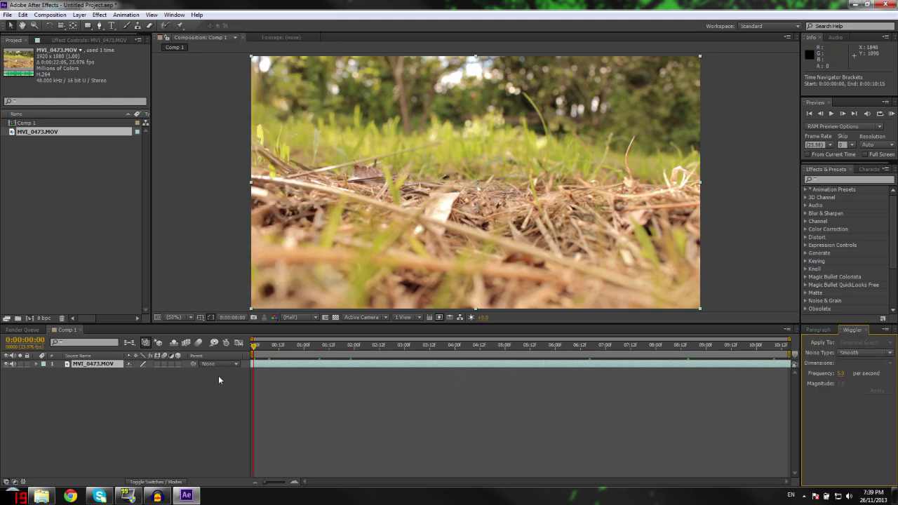
pyautogui.click(36, 364)
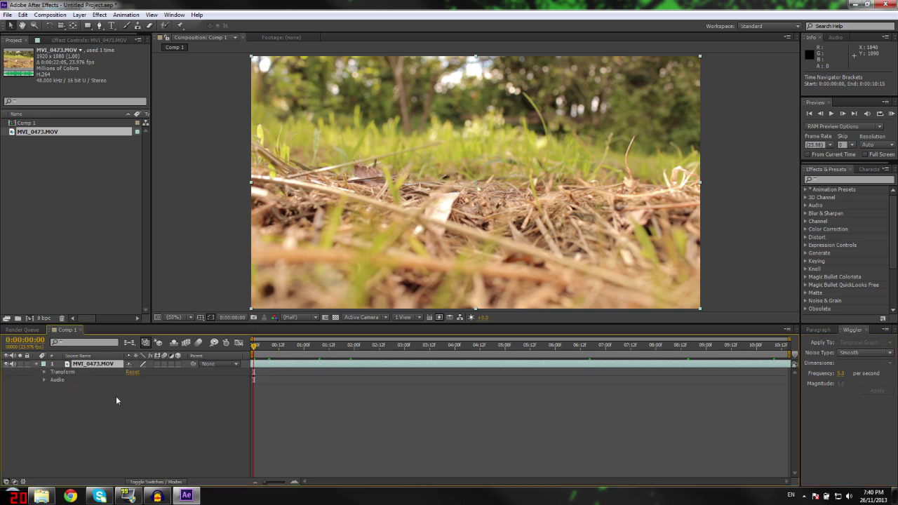
# Enable Position keyframing on the grass layer, add a second keyframe at 0:00:10:14, and select both.
pyautogui.click(44, 372)
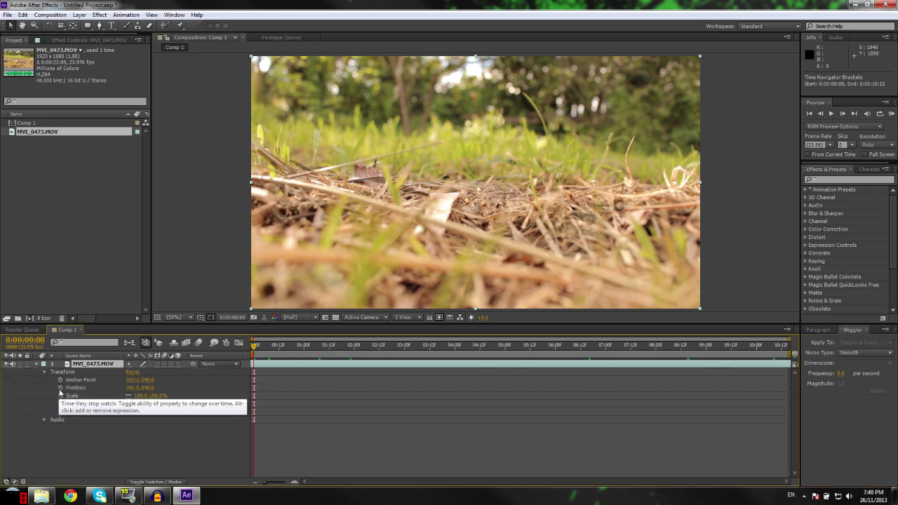
pyautogui.click(61, 388)
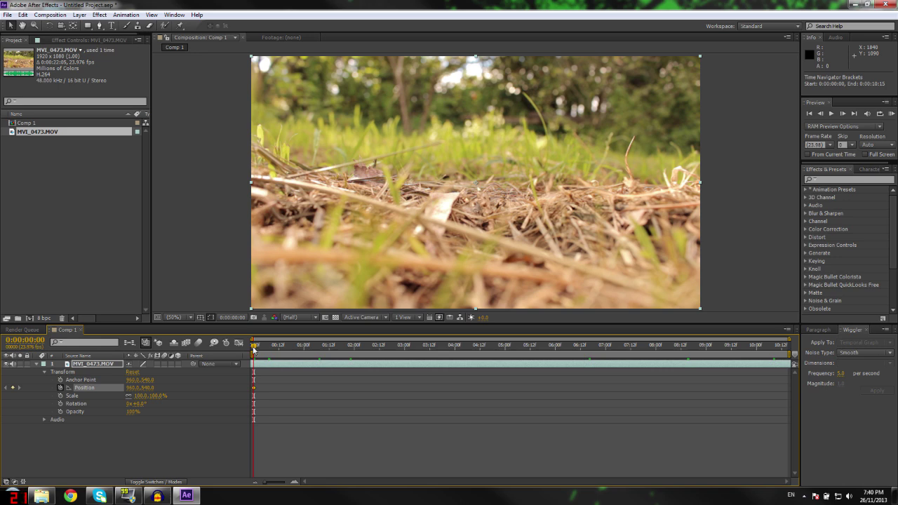
pyautogui.moveTo(254, 349); pyautogui.dragTo(791, 351)
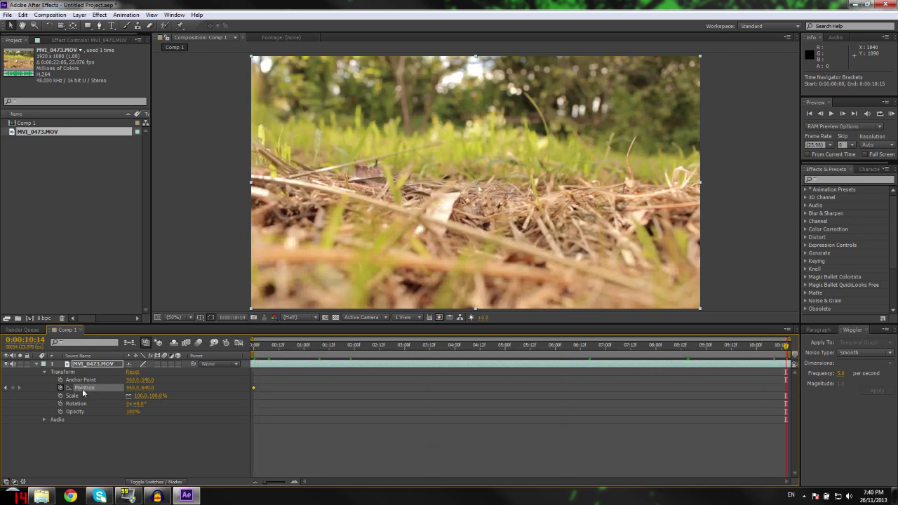
pyautogui.click(13, 387)
pyautogui.keyDown('shift'); pyautogui.click(252, 386); pyautogui.keyUp('shift')
# Apply a Smooth Wiggler to both Position keyframes with Frequency 3 and Magnitude 5.
pyautogui.press('Home')
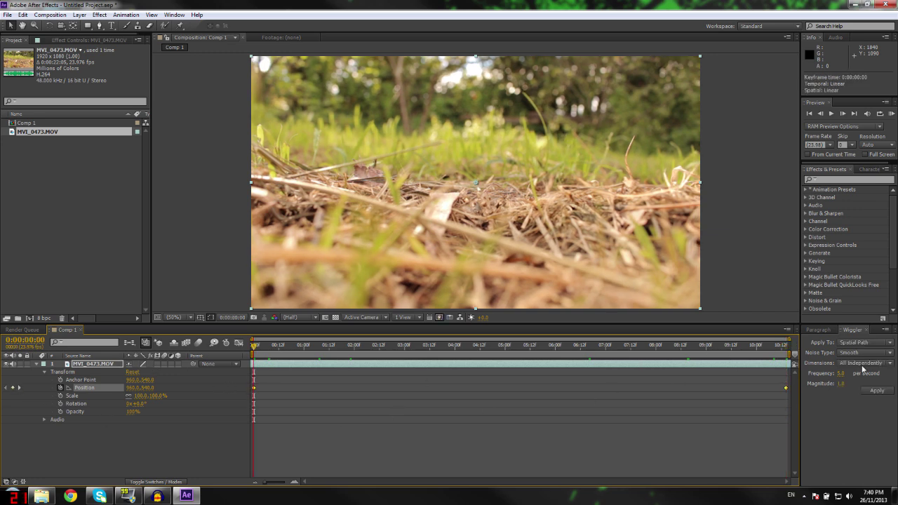
pyautogui.click(864, 357)
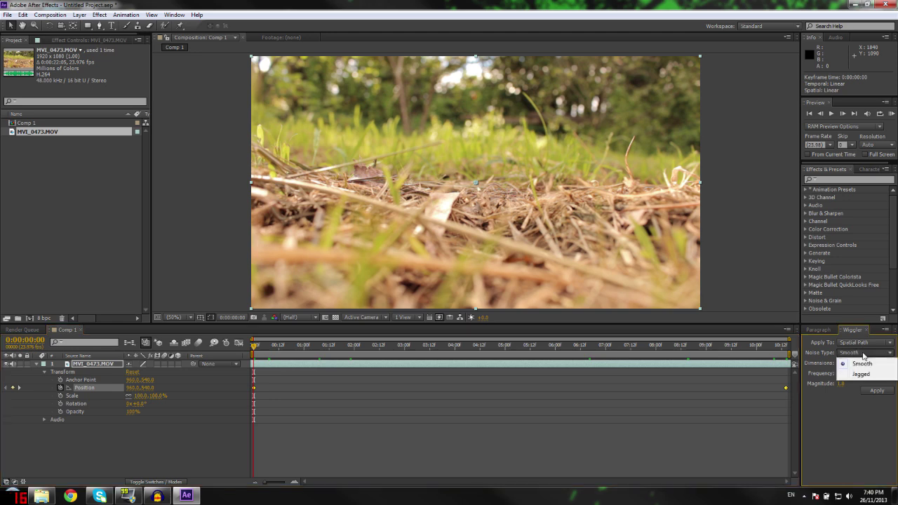
pyautogui.click(857, 365)
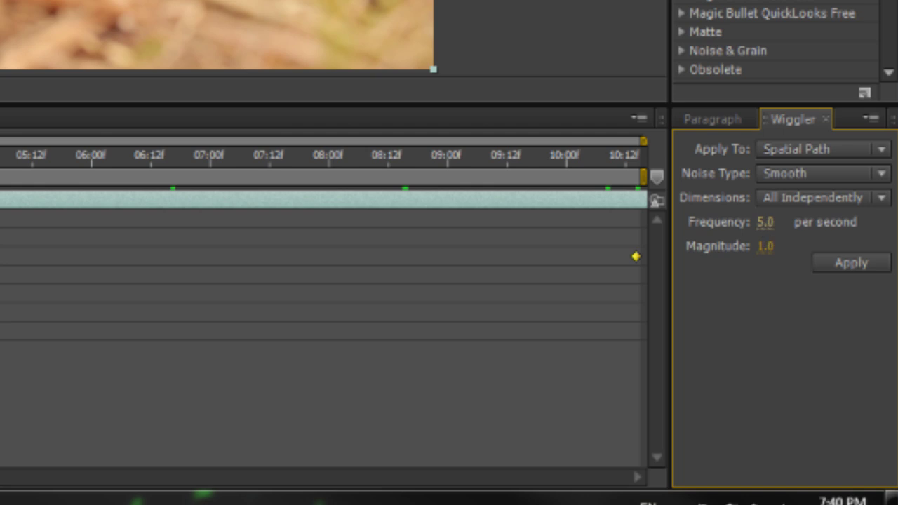
pyautogui.click(765, 222)
pyautogui.write('3')
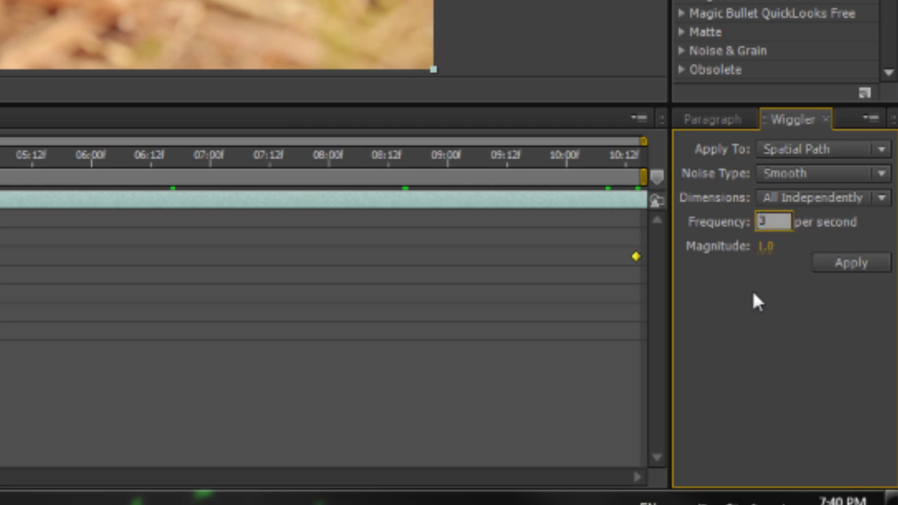
pyautogui.press('Return')
pyautogui.click(766, 245)
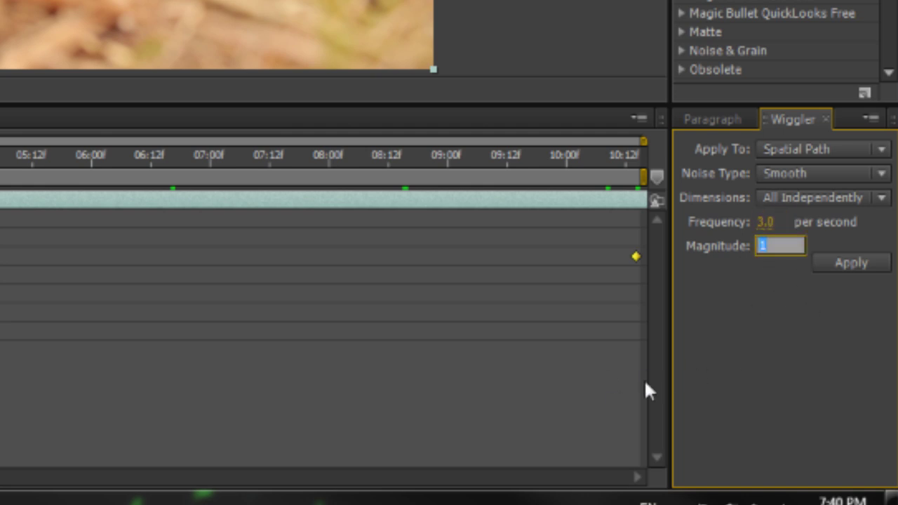
pyautogui.write('5')
pyautogui.press('Return')
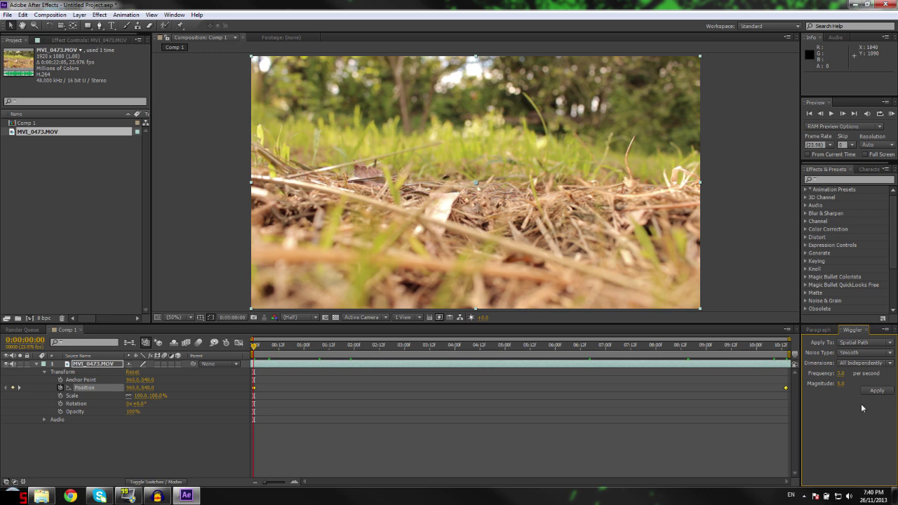
pyautogui.click(875, 391)
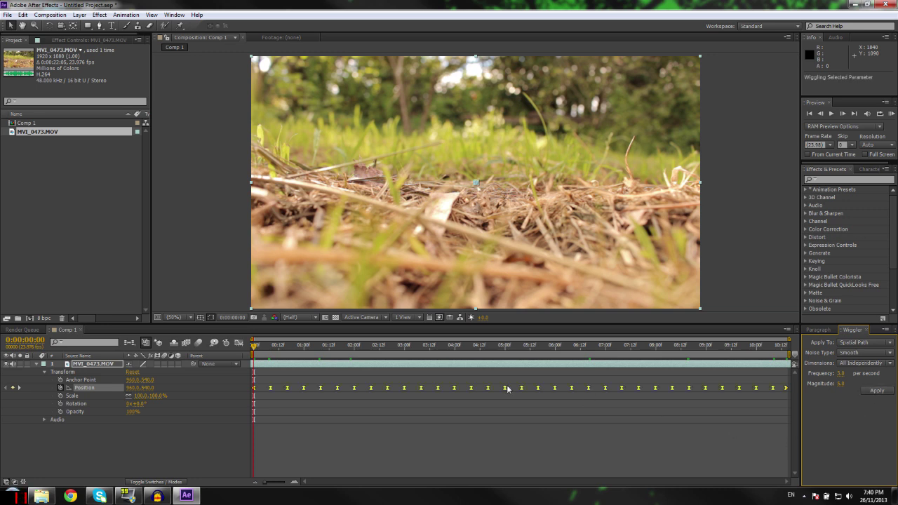
# RAM-preview the shake, nudge the layer's Scale up slightly, and preview again from the start.
pyautogui.click(891, 115)
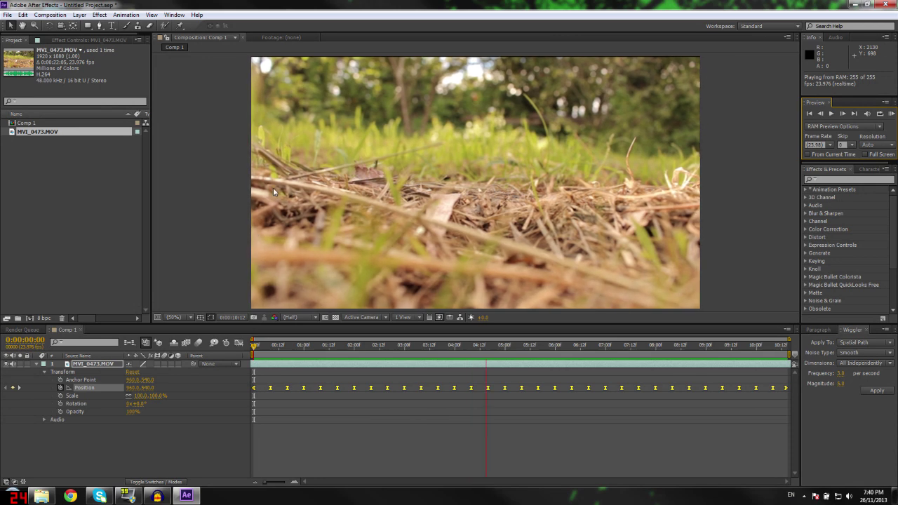
pyautogui.click(48, 386)
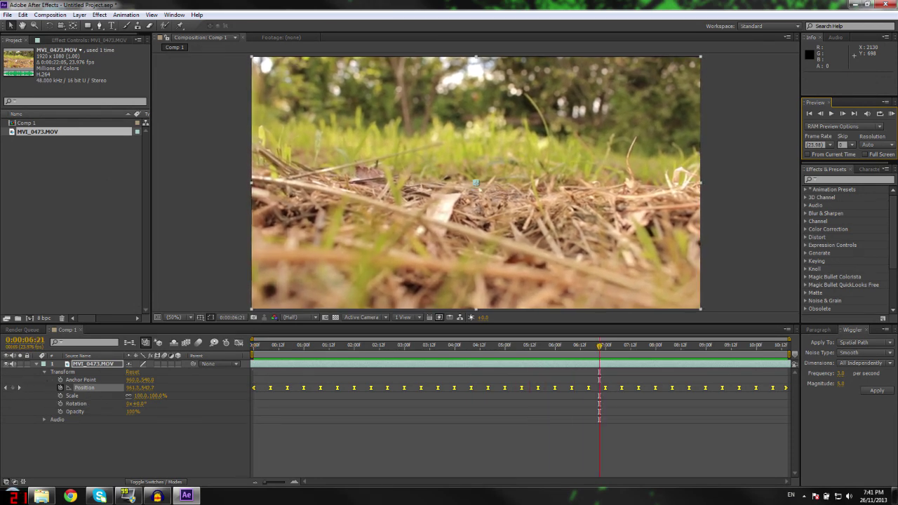
pyautogui.moveTo(140, 395); pyautogui.dragTo(140, 396)
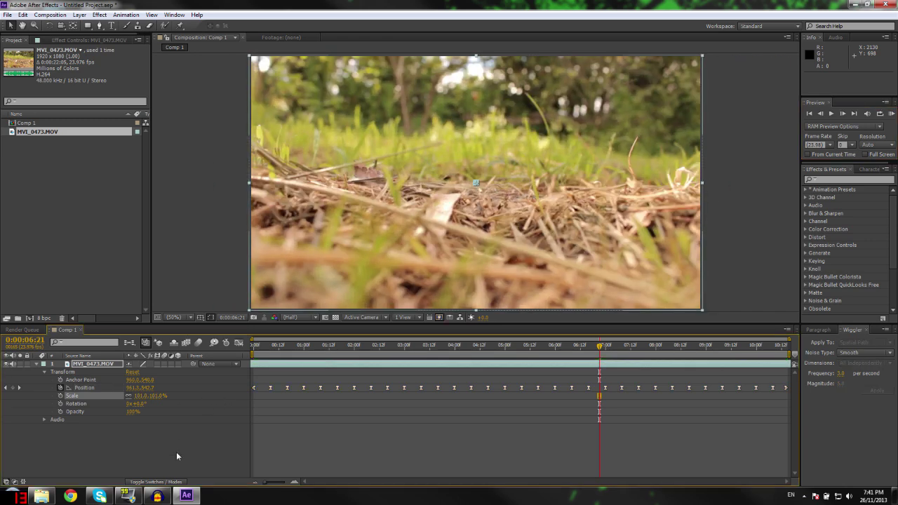
pyautogui.click(174, 444)
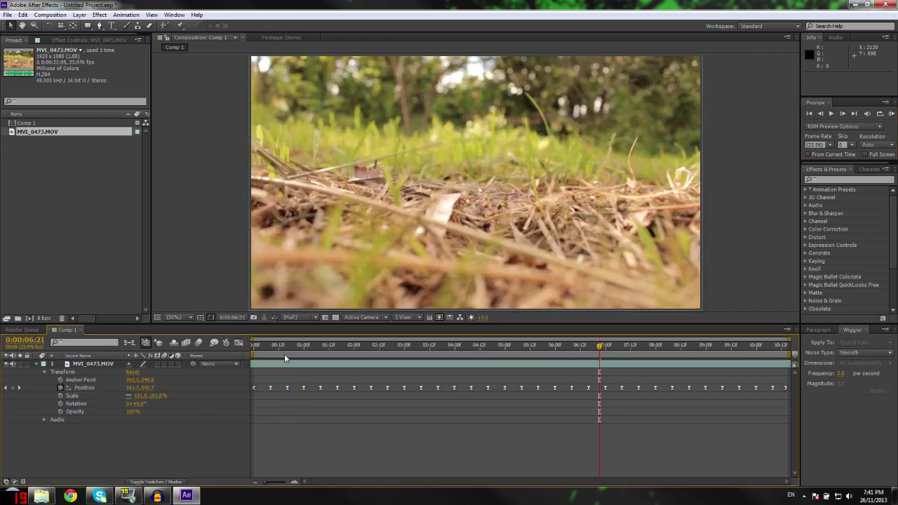
pyautogui.moveTo(284, 354); pyautogui.dragTo(213, 370)
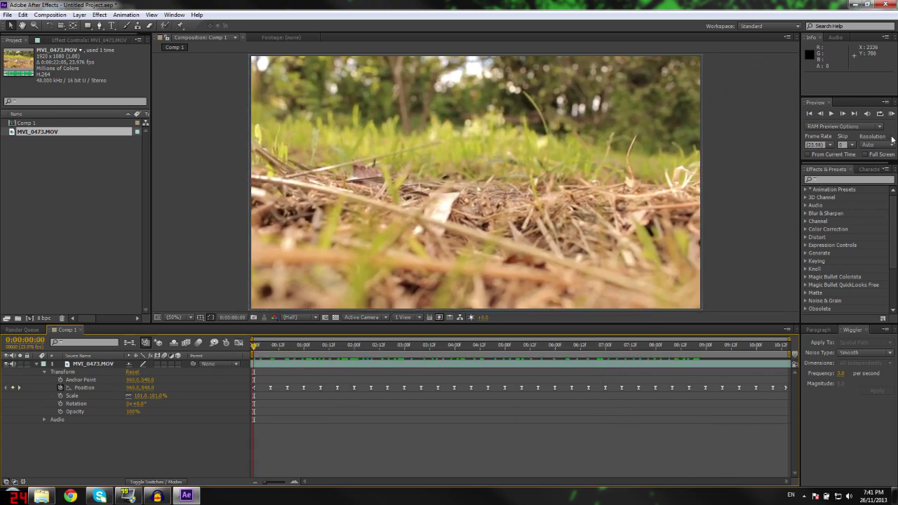
pyautogui.click(891, 113)
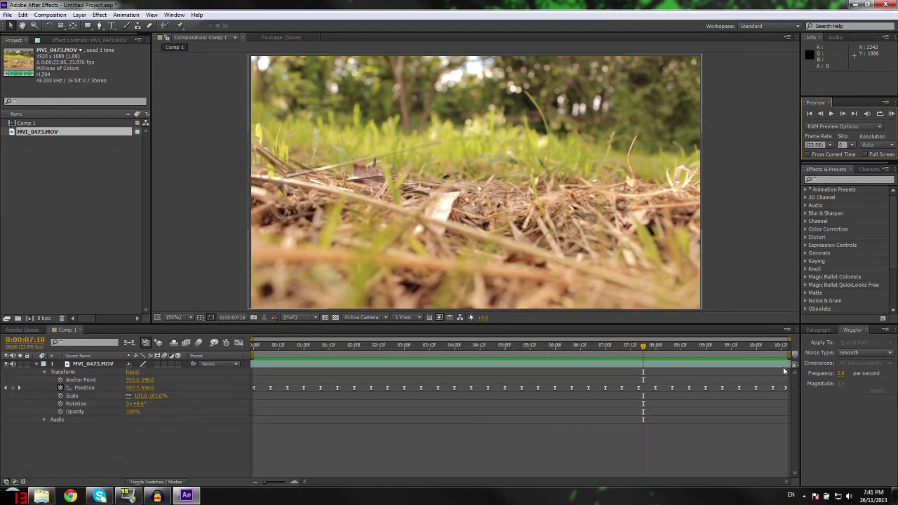
# Undo the wiggle, reapply it with Magnitude 10, and preview the stronger shake.
pyautogui.hotkey('ctrl', 'z')
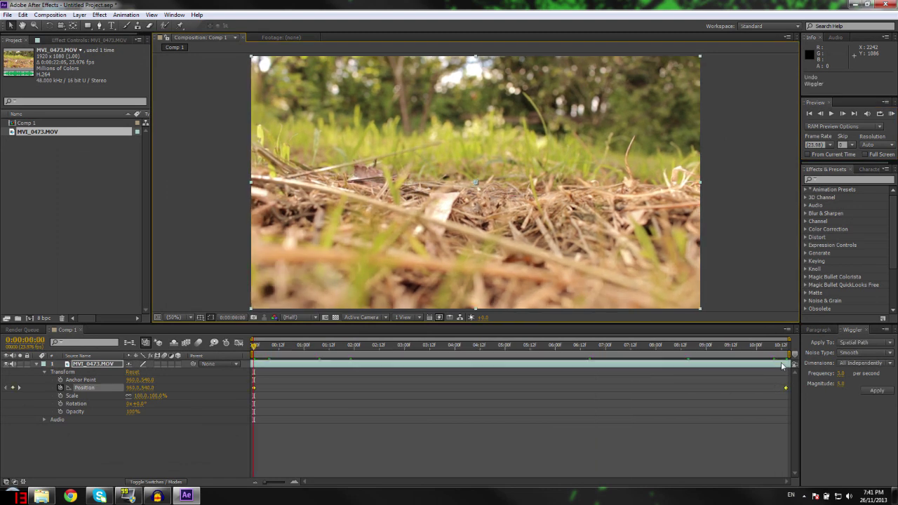
pyautogui.click(841, 383)
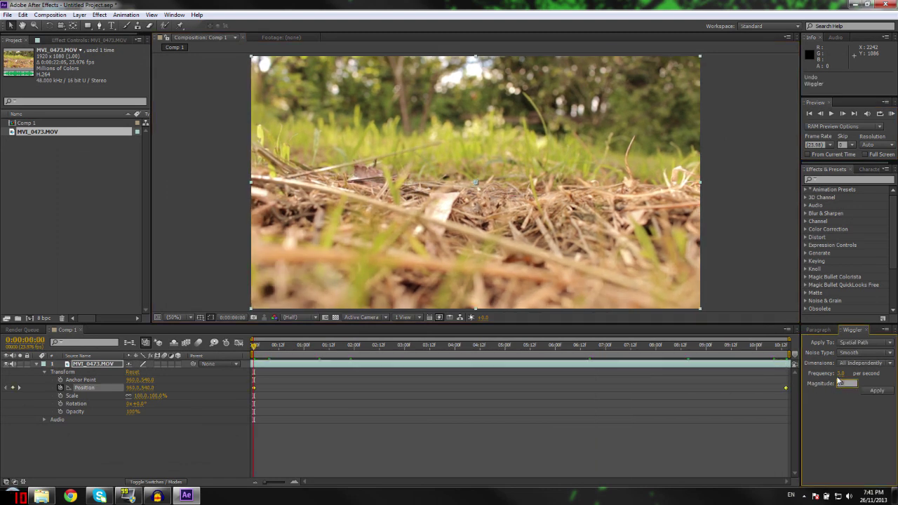
pyautogui.write('10')
pyautogui.click(878, 390)
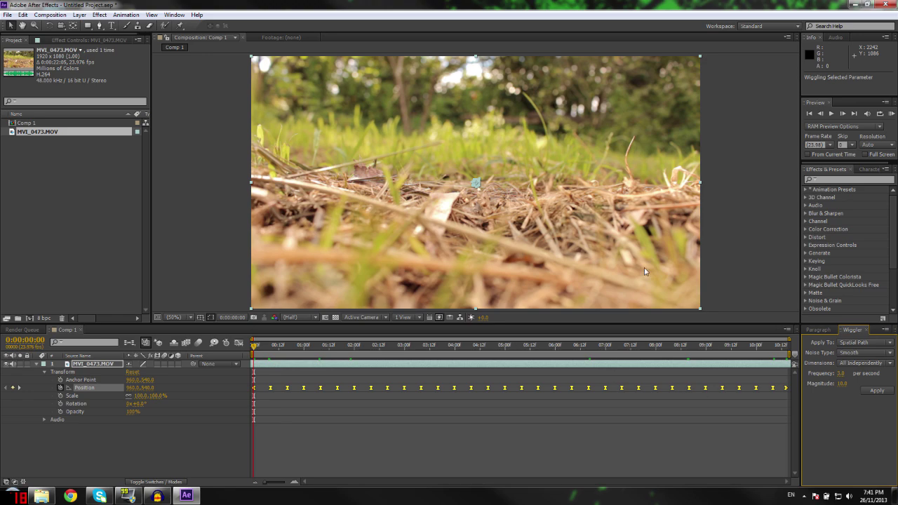
pyautogui.press('KP_0')
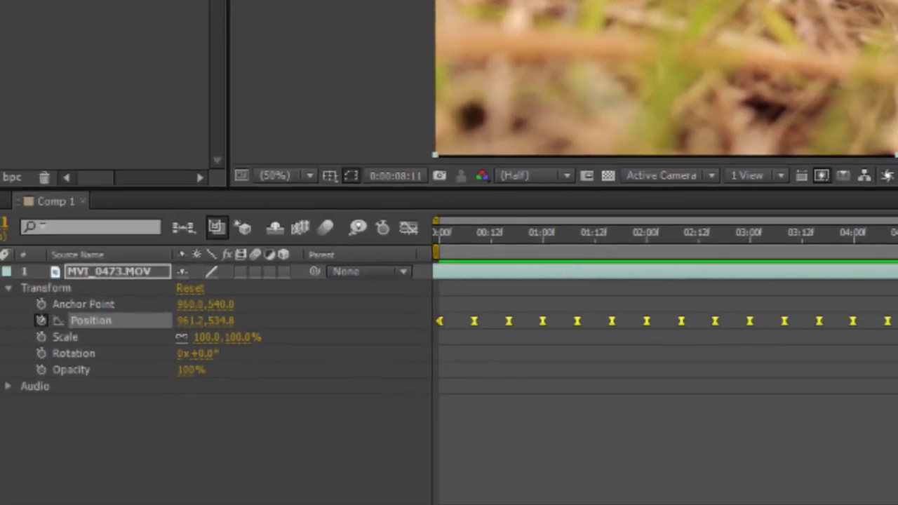
# Set the grass layer's Scale to 105% and return to the start of the clip.
pyautogui.click(207, 336)
pyautogui.moveTo(475, 322)
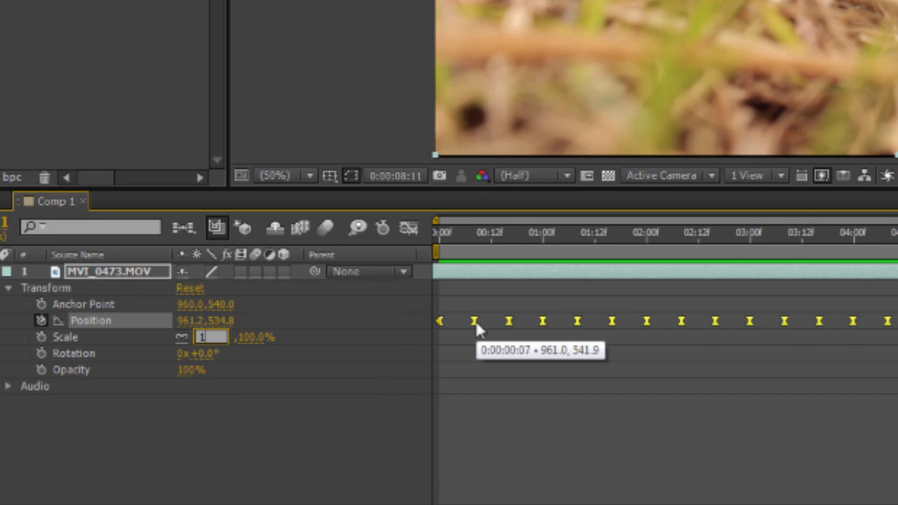
pyautogui.press('Return')
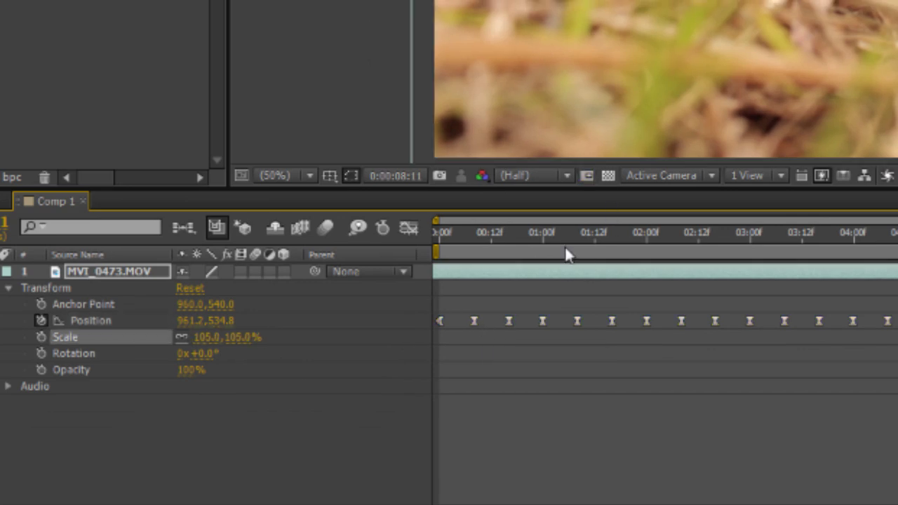
pyautogui.moveTo(518, 230); pyautogui.dragTo(81, 273)
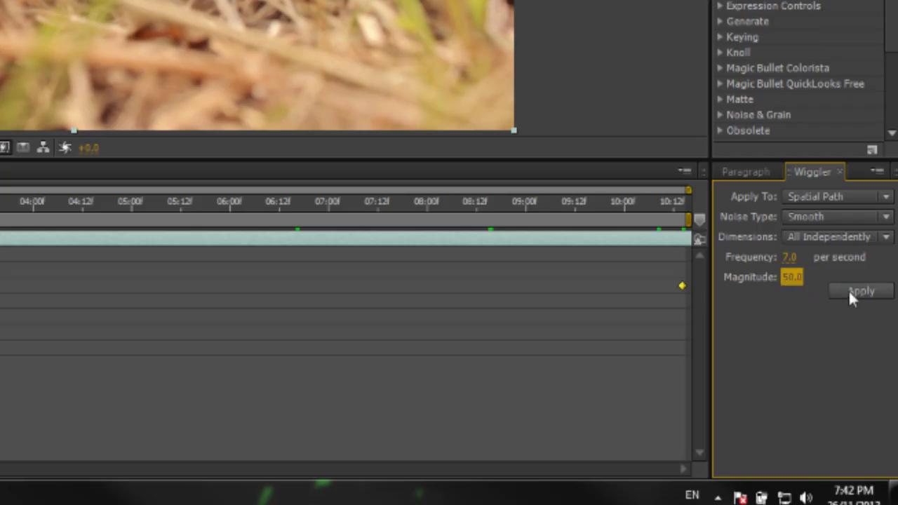
# Apply the Frequency 7, Magnitude 50 wiggle to the Position keyframes.
pyautogui.click(852, 294)
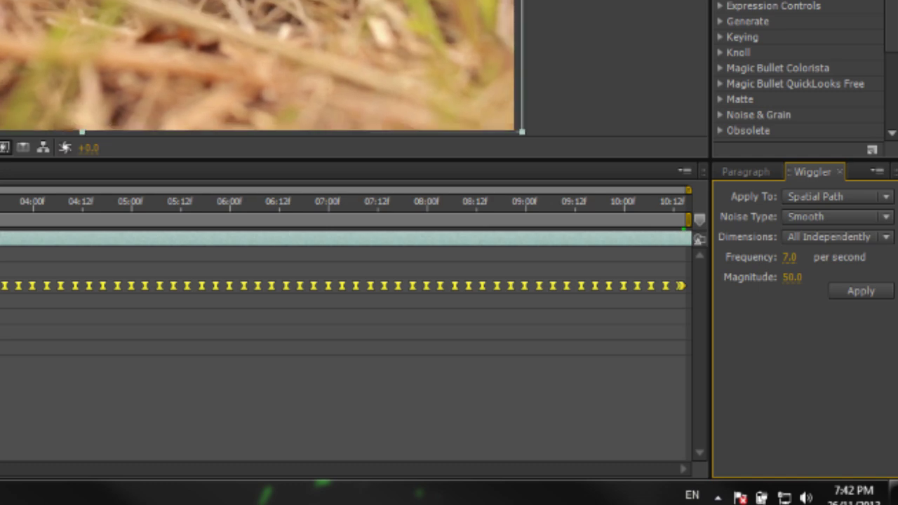